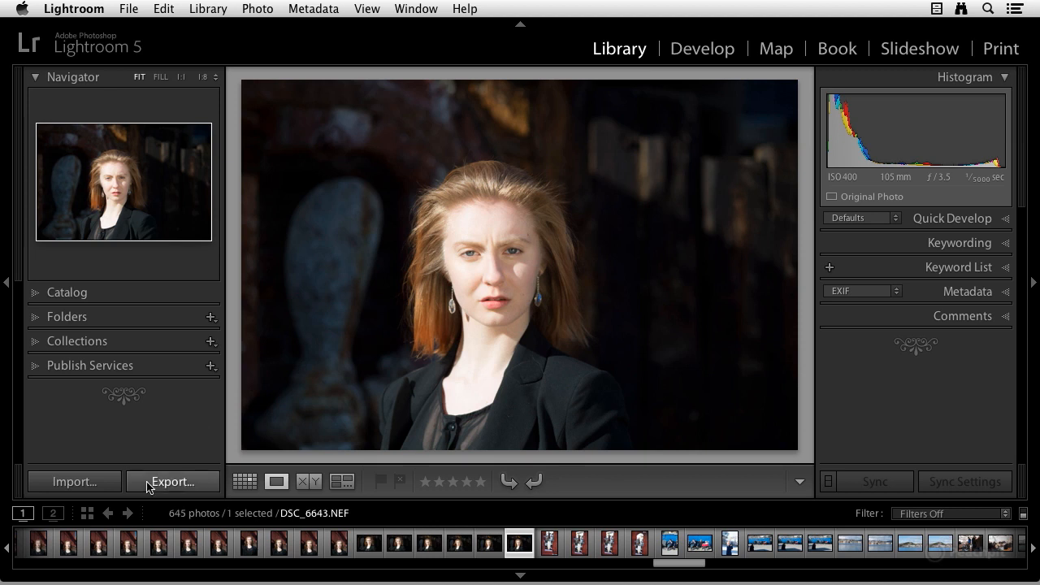
Start an import from the 5.6.13 folder with only DSC_6788, DSC_6789 and DSC_6790 checked.
left_click(80, 481)
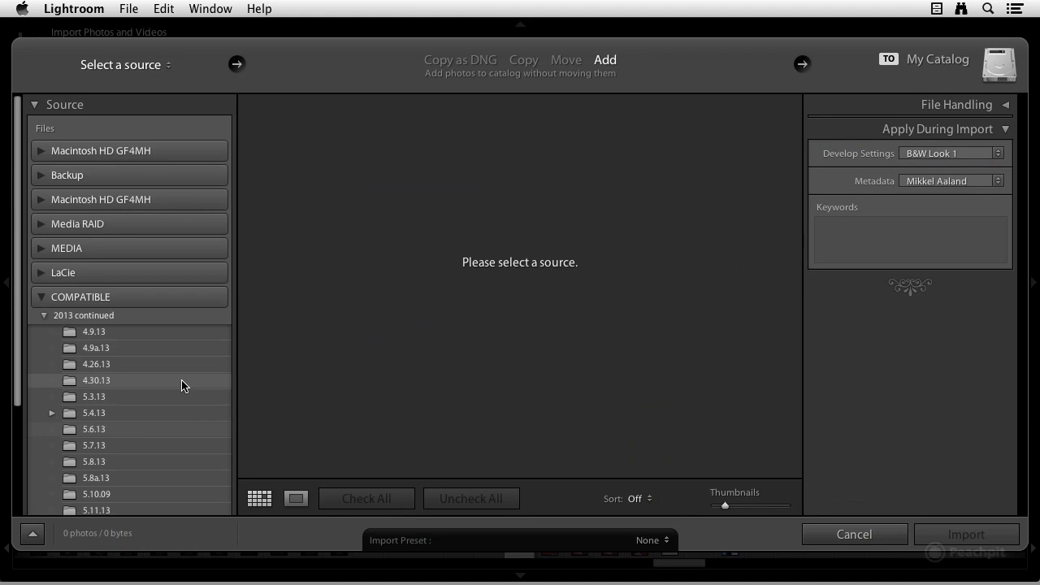
left_click(110, 430)
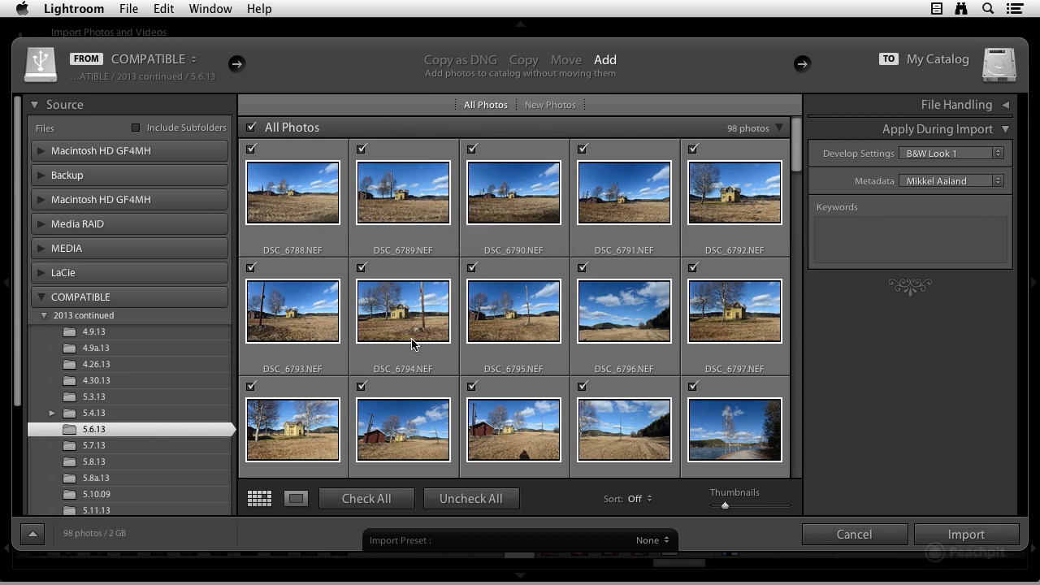
left_click(455, 497)
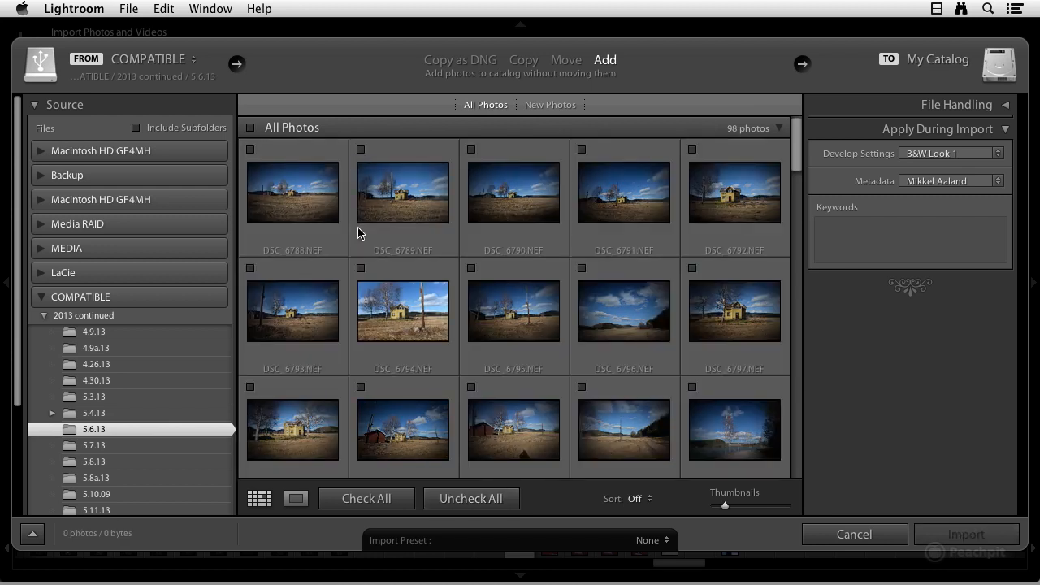
left_click(251, 149)
left_click(361, 149)
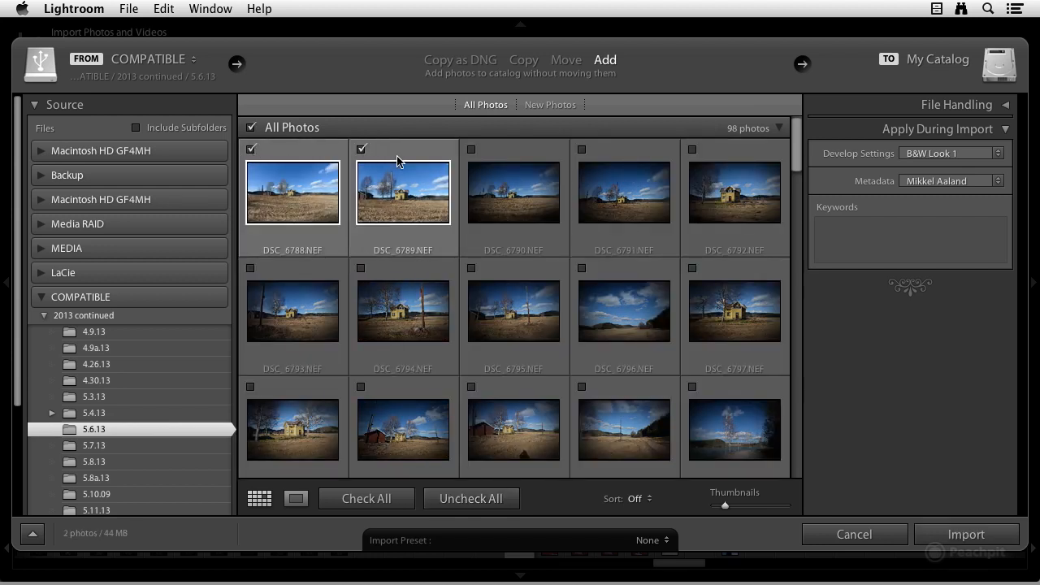
left_click(472, 149)
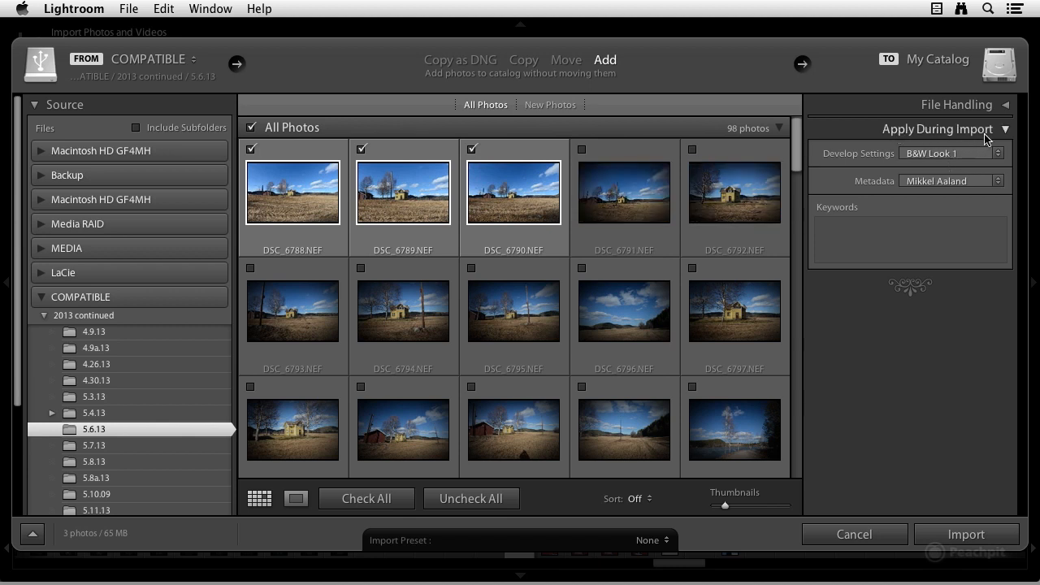
Go through the Move, Copy and Copy as DNG import methods and return to Add.
left_click(569, 65)
left_click(523, 62)
left_click(474, 63)
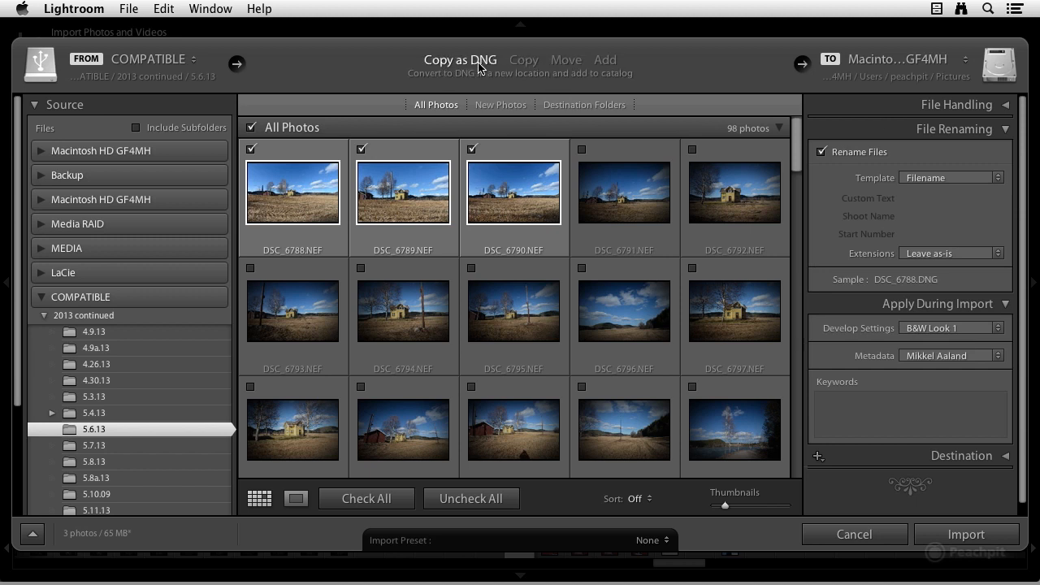
left_click(607, 65)
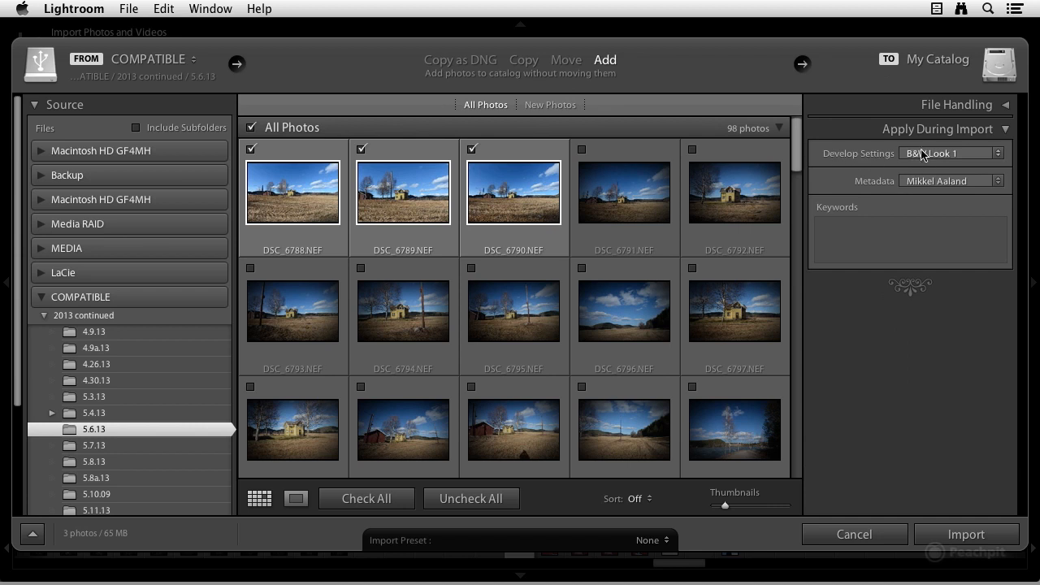
Set the develop settings applied during import to the B&W Look 2 preset.
left_click(966, 153)
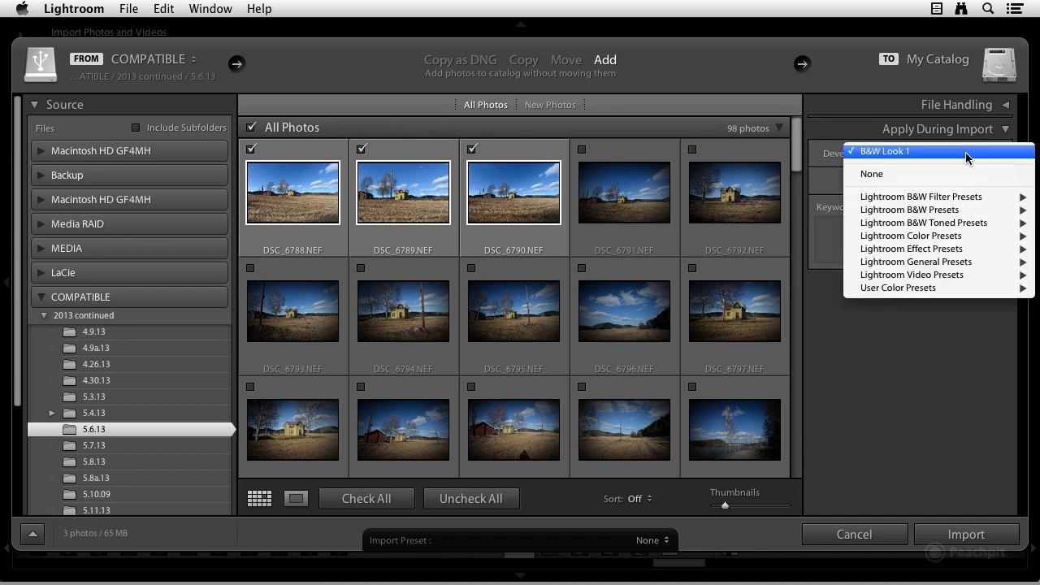
mouse_move(967, 213)
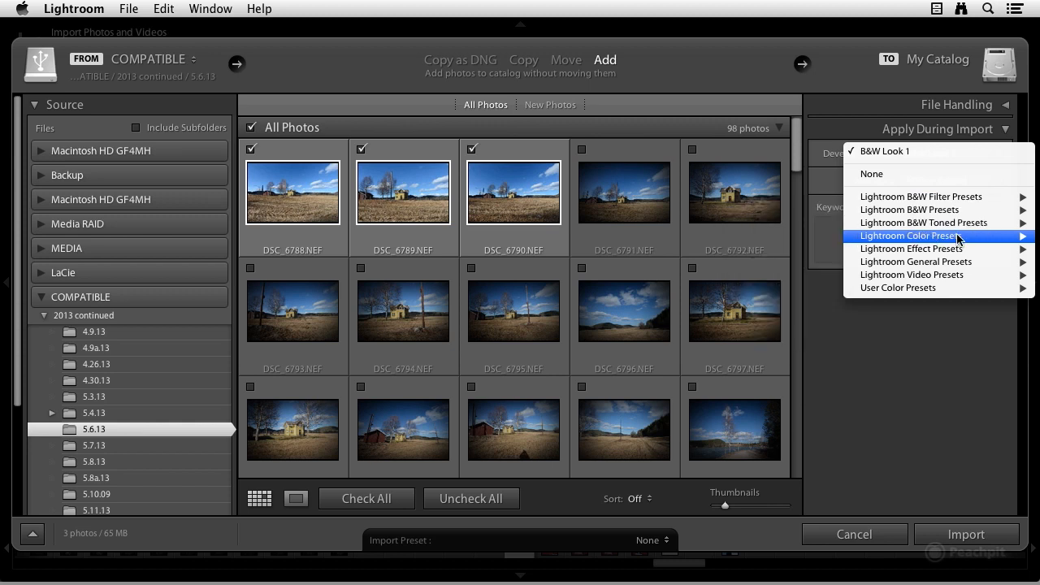
mouse_move(948, 289)
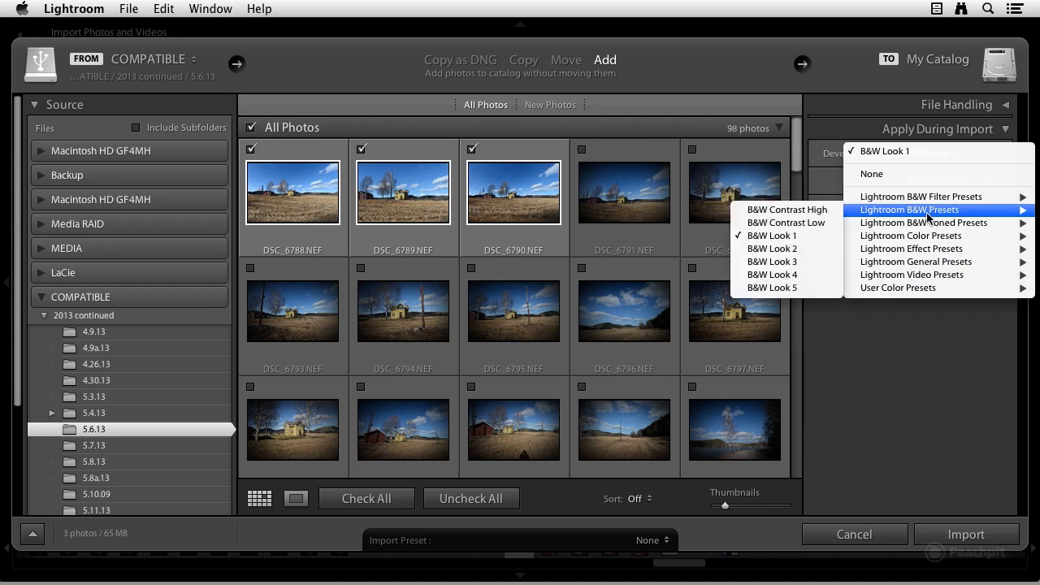
left_click(797, 250)
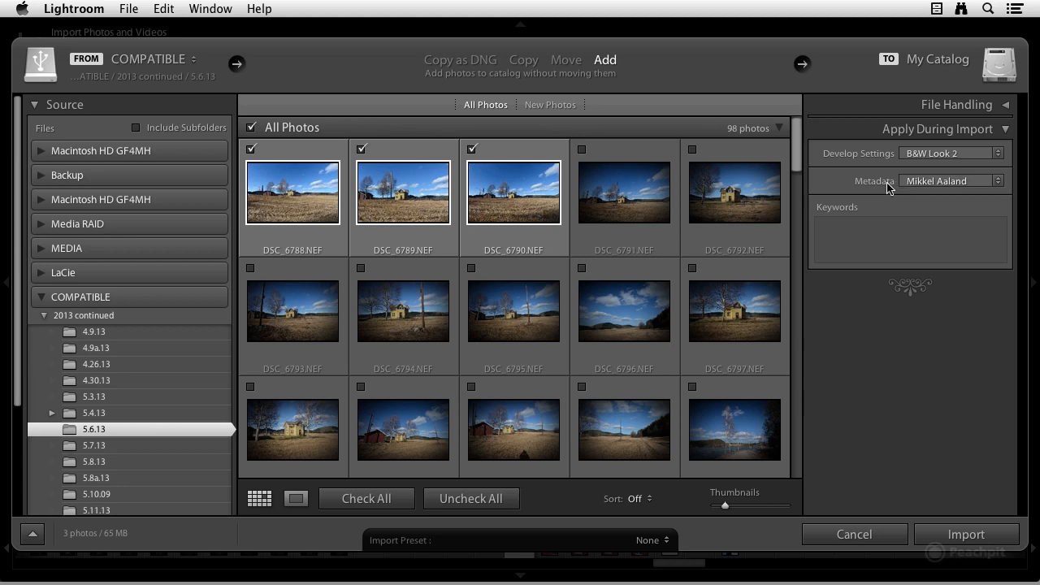
Open the import metadata presets for editing and load the photographer's saved preset.
left_click(992, 186)
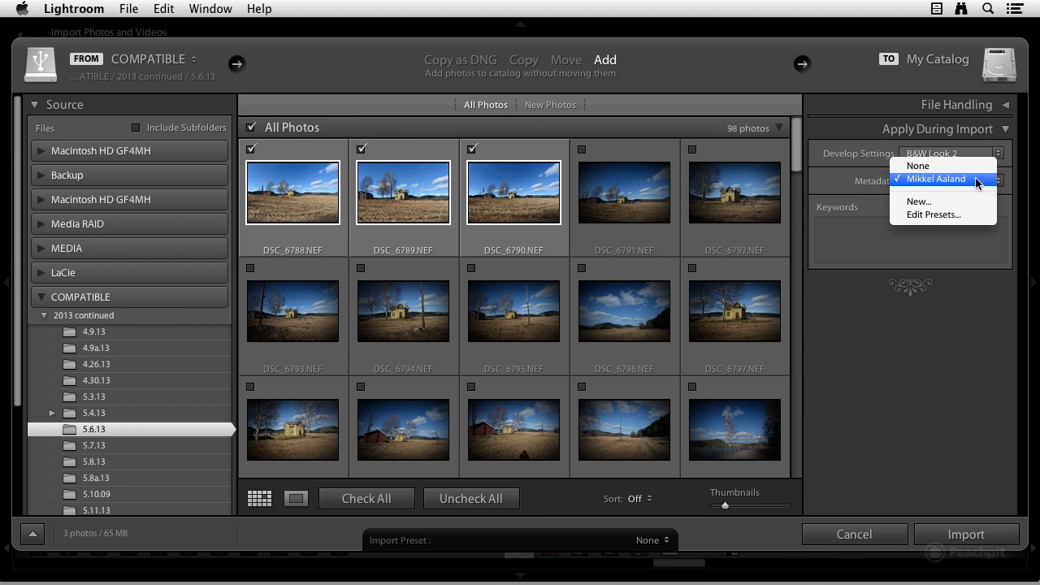
left_click(952, 216)
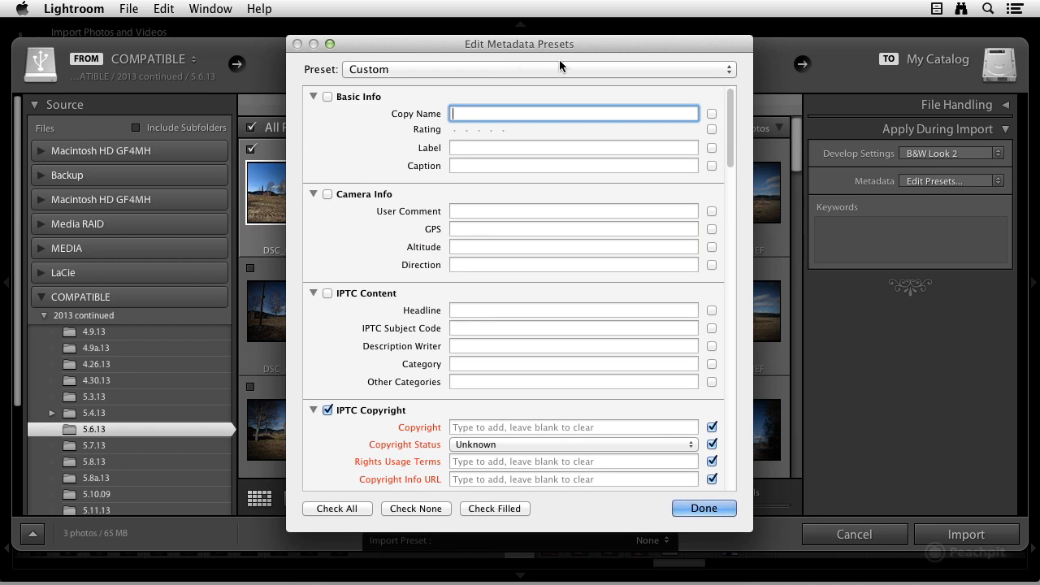
scroll(547, 154, "down", 3)
scroll(548, 160, "up", 3)
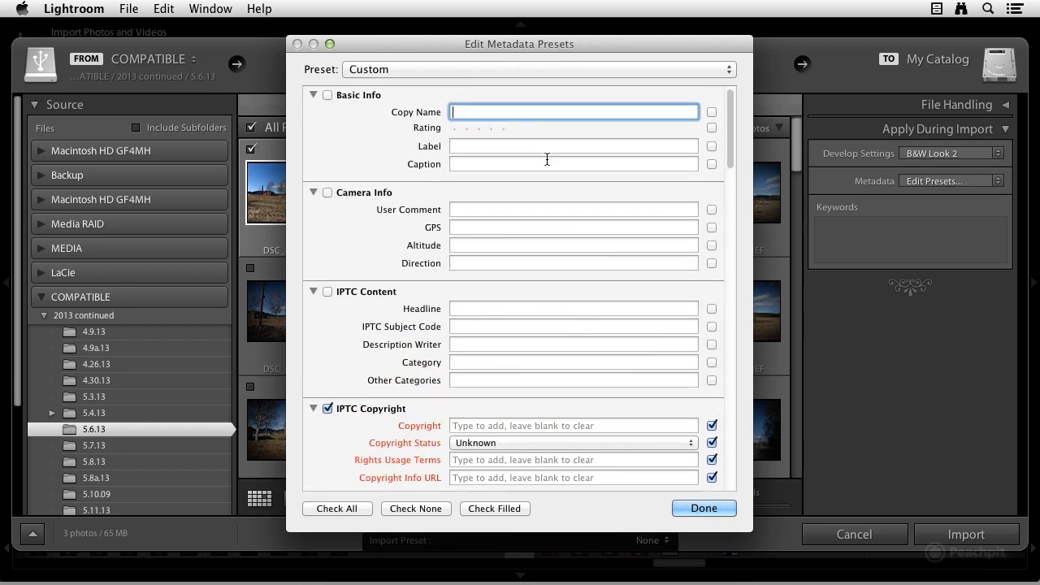
left_click(490, 66)
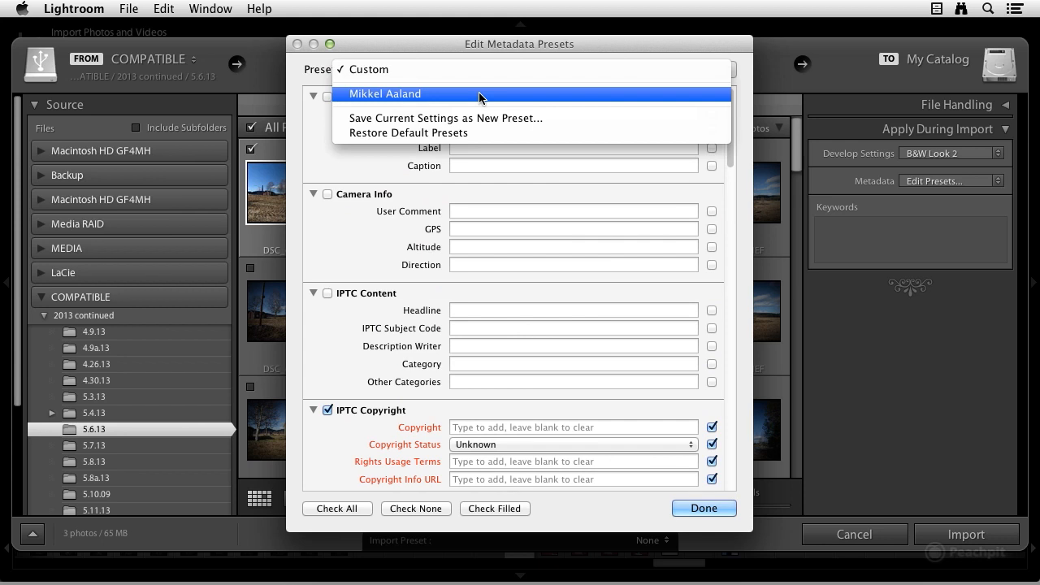
left_click(478, 94)
Examine the preset's IPTC Copyright and IPTC Creator fields, the copyright status choices and the commands for managing presets.
scroll(505, 136, "down", 8)
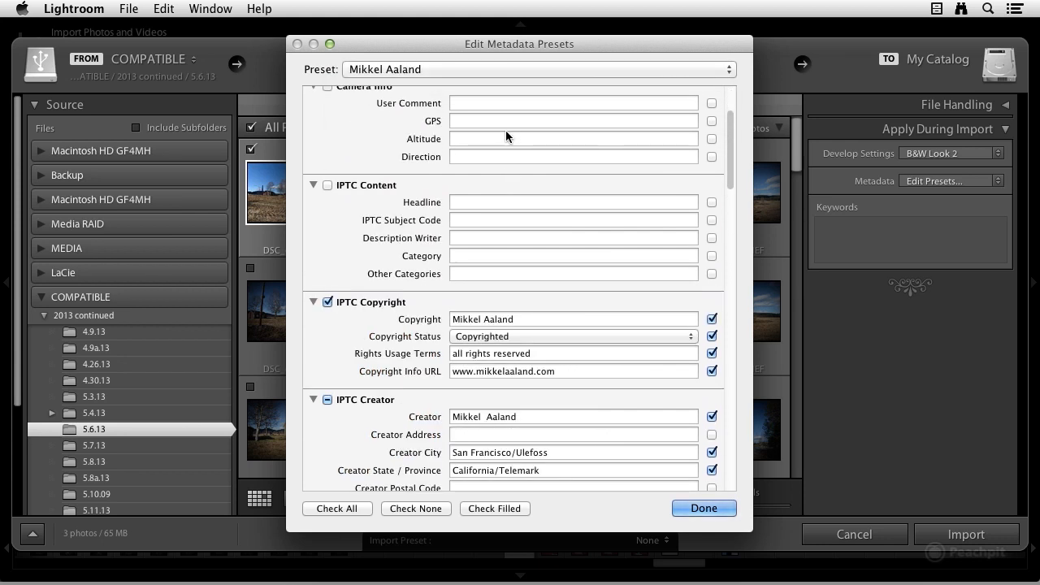
scroll(506, 131, "down", 1)
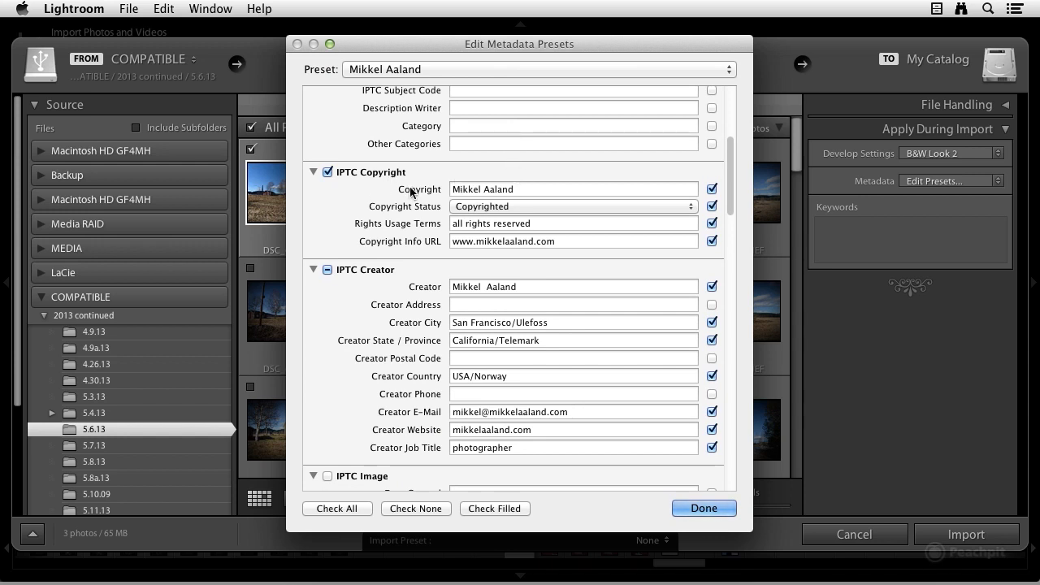
scroll(412, 193, "up", 2)
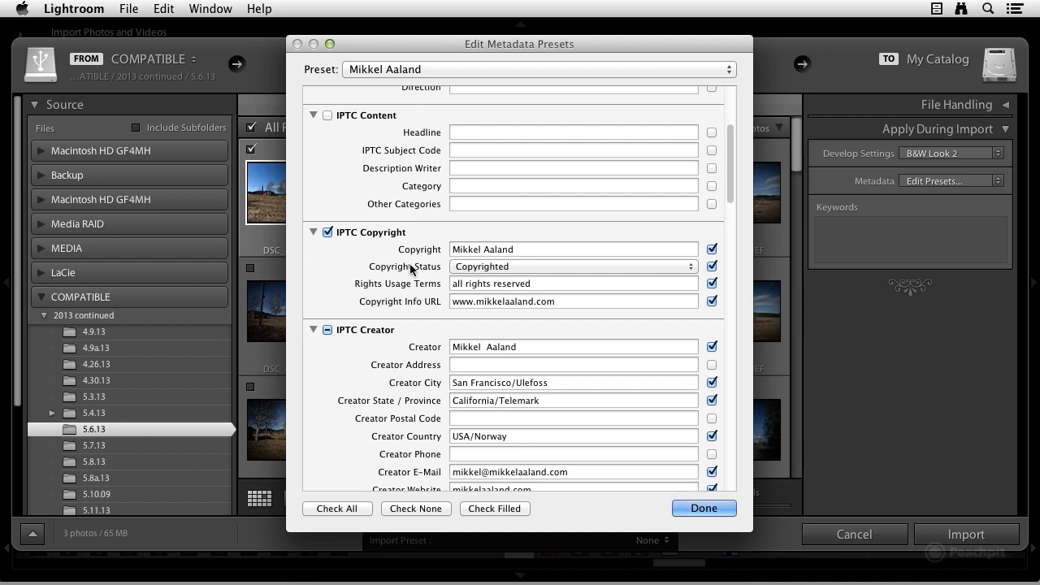
left_click(495, 267)
left_click(493, 267)
scroll(547, 357, "down", 3)
scroll(497, 317, "down", 2)
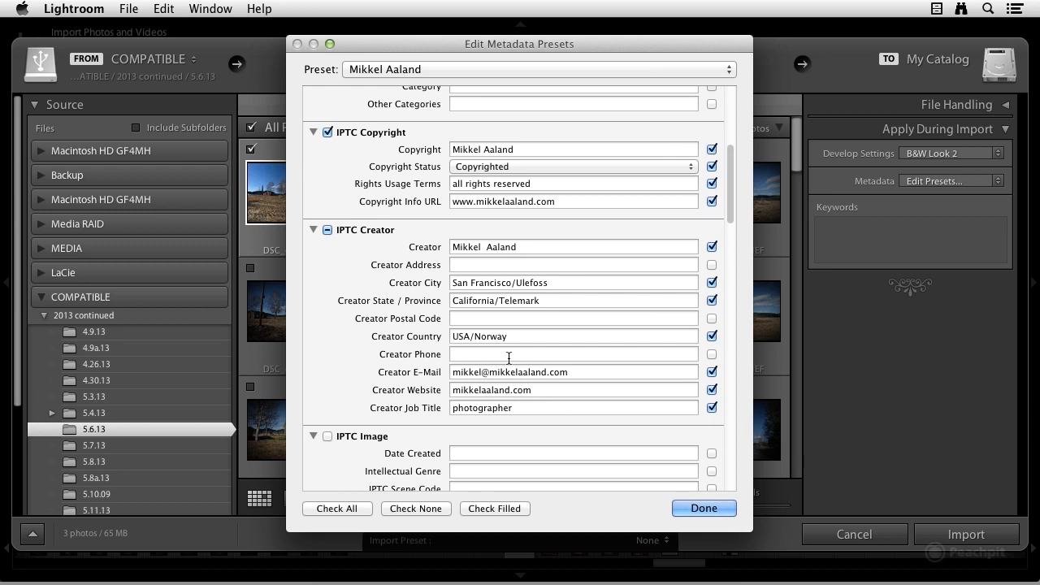
scroll(508, 358, "up", 1)
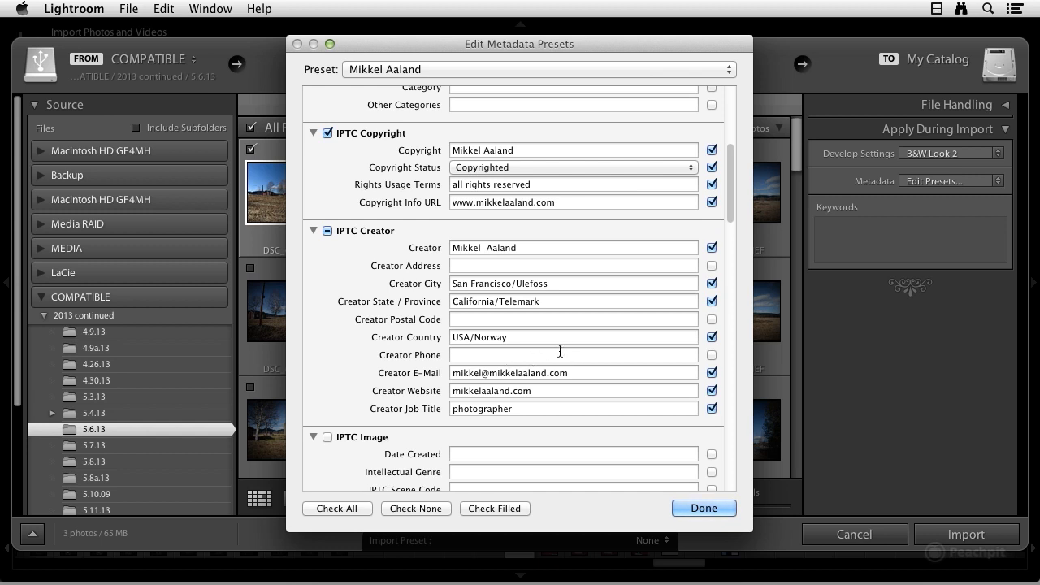
scroll(559, 347, "up", 5)
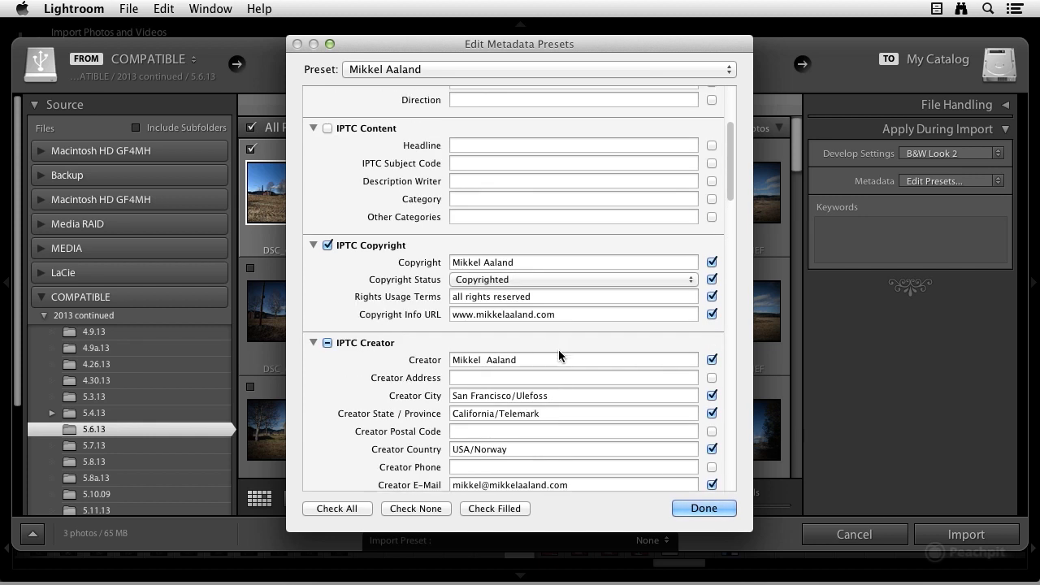
scroll(558, 348, "up", 7)
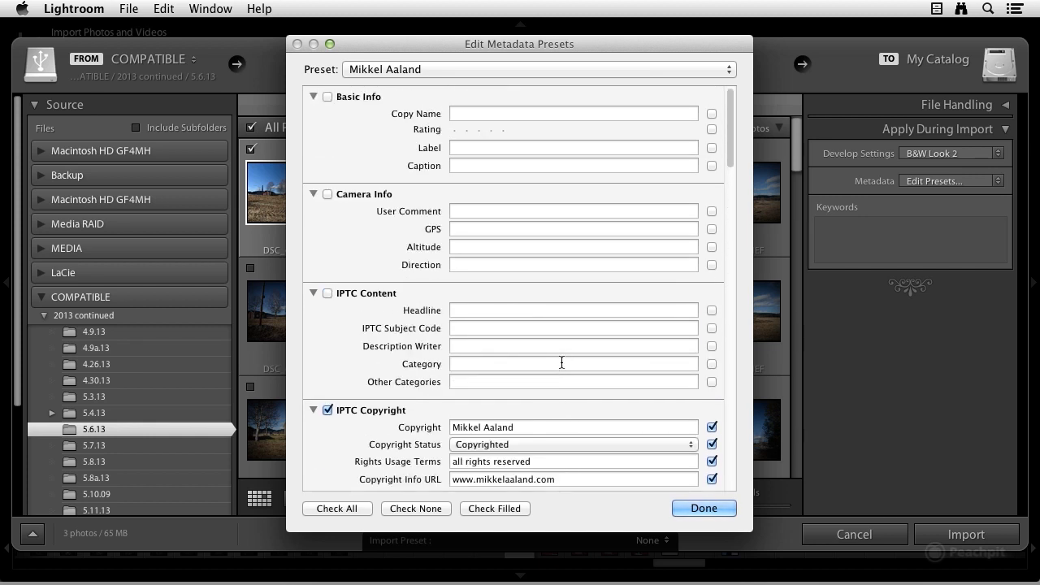
scroll(560, 361, "down", 5)
scroll(560, 361, "down", 2)
scroll(568, 390, "up", 7)
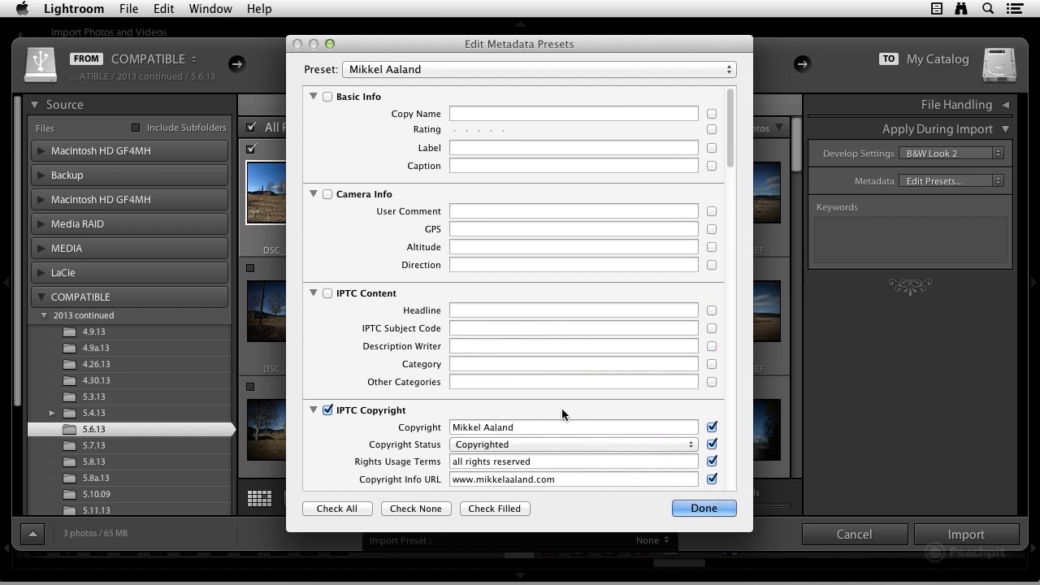
left_click(460, 69)
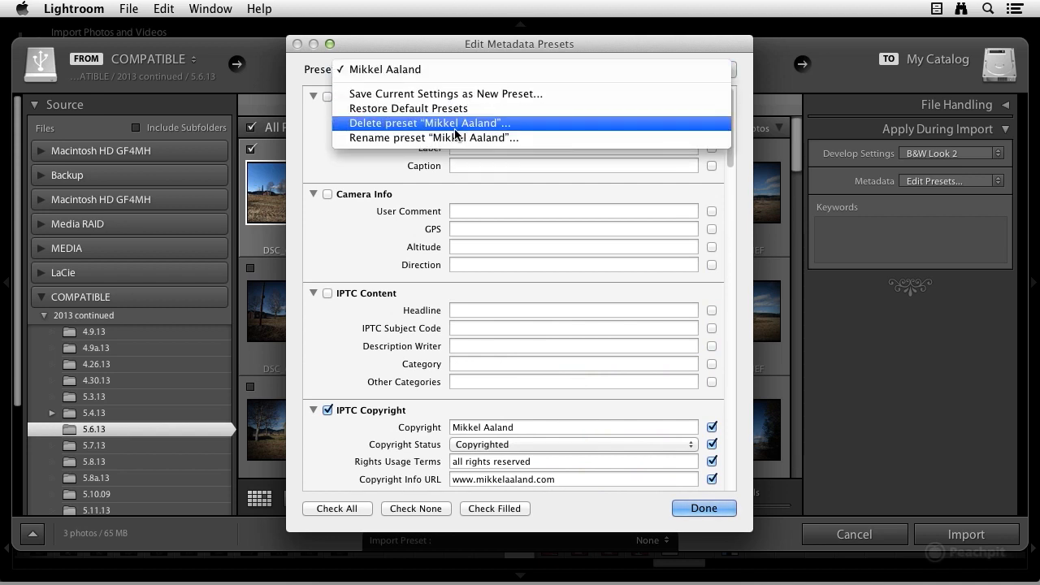
left_click(443, 68)
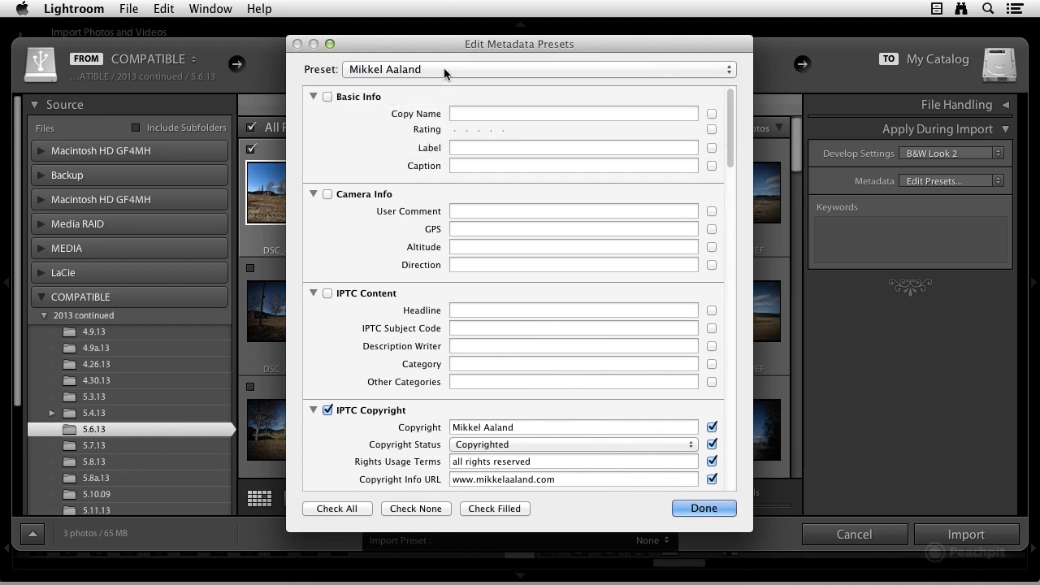
Finish editing metadata presets and choose the photographer's preset as the metadata applied during import.
left_click(697, 508)
left_click(952, 182)
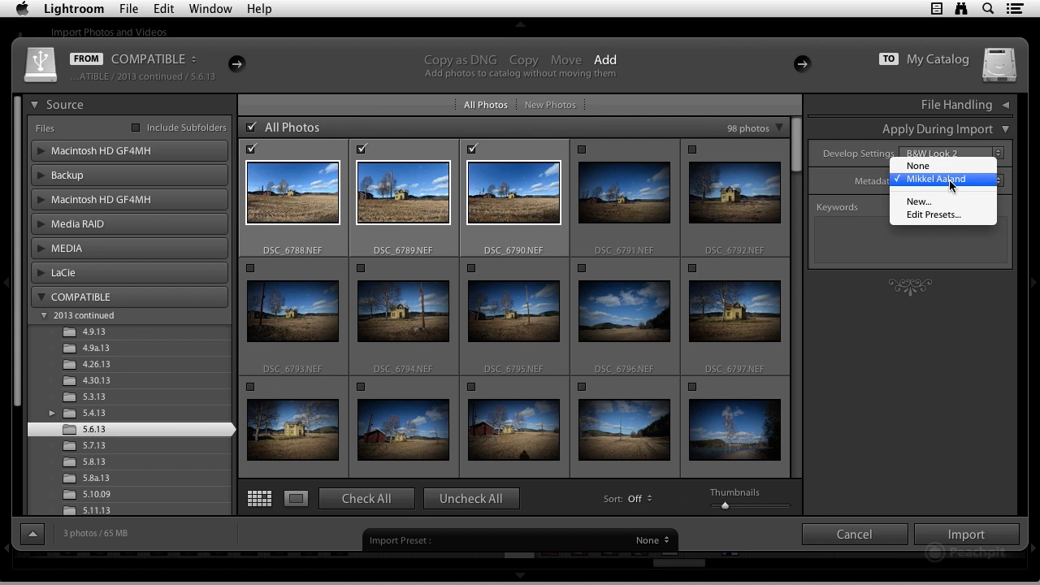
left_click(949, 180)
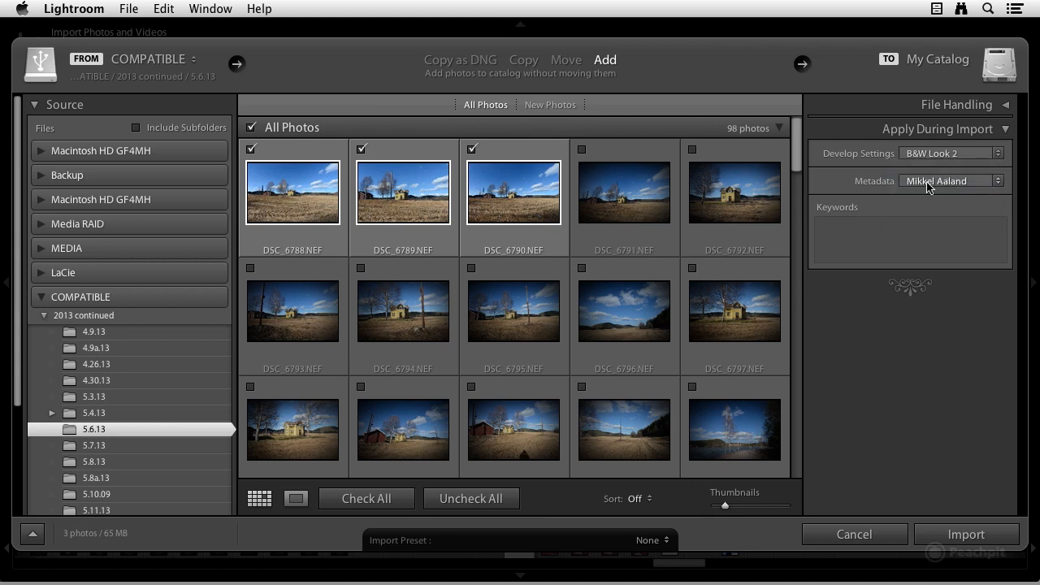
Activate the Keywords field and import the three checked photos into the catalog.
left_click(839, 232)
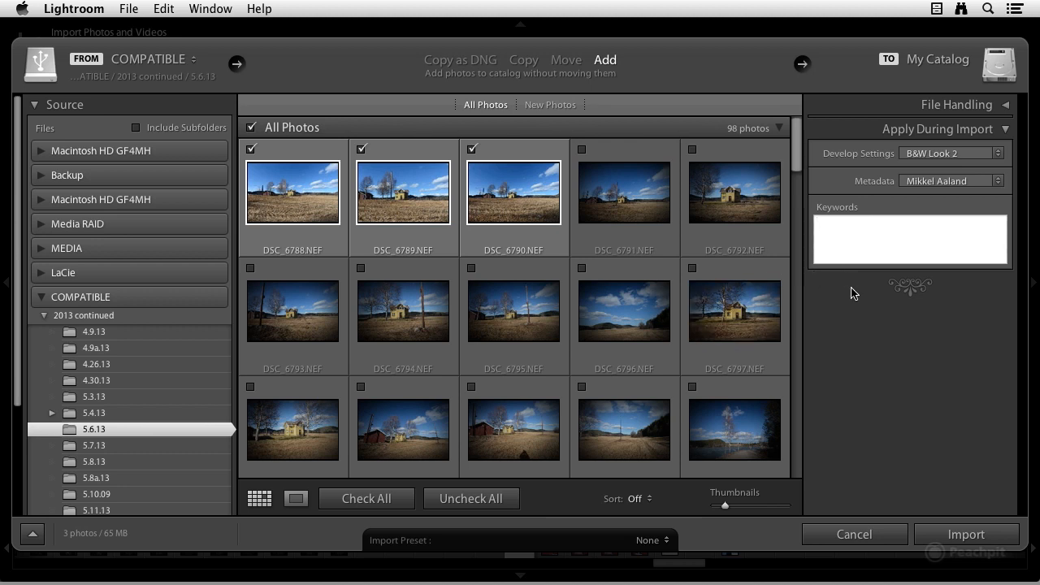
left_click(962, 534)
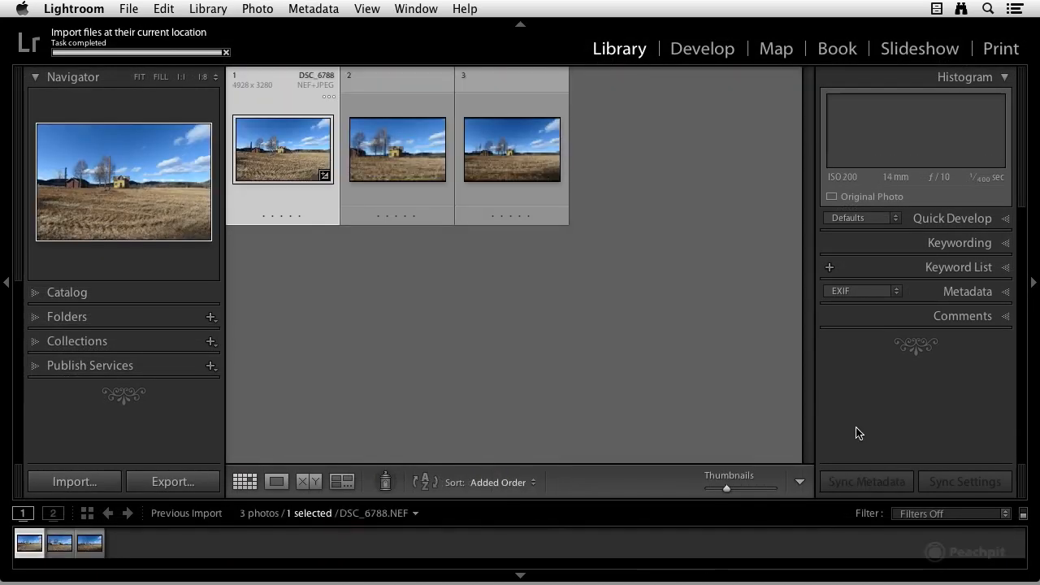